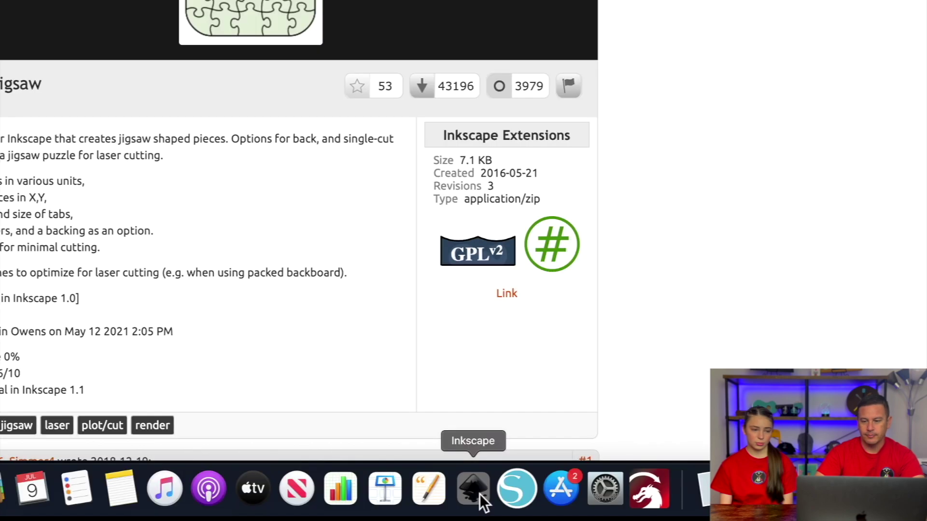
Step: Launch Inkscape with a new document and open the user extensions folder from the System preferences
left_click(600, 505)
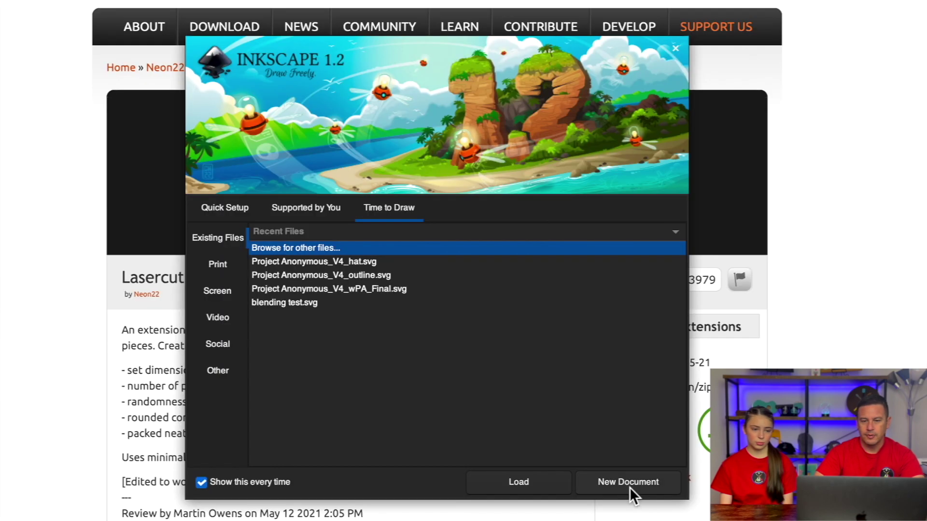
left_click(629, 487)
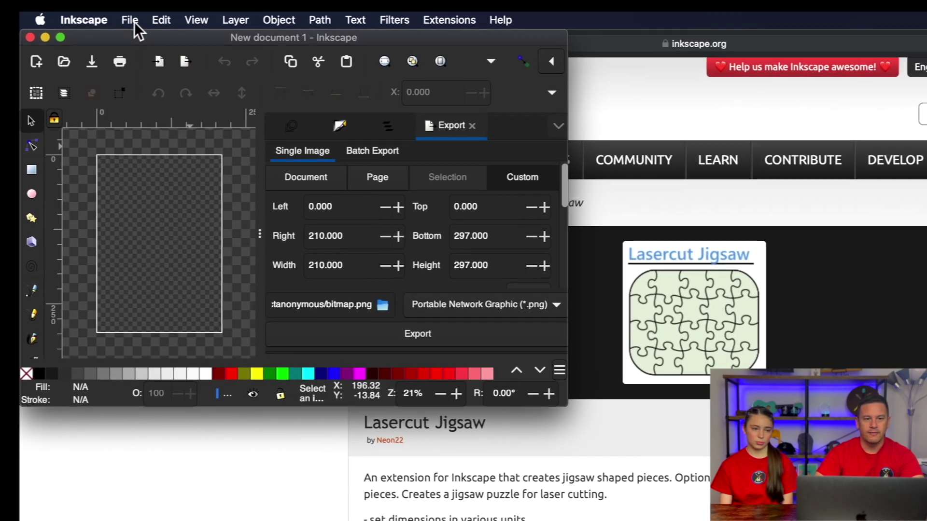
left_click(114, 7)
mouse_move(73, 9)
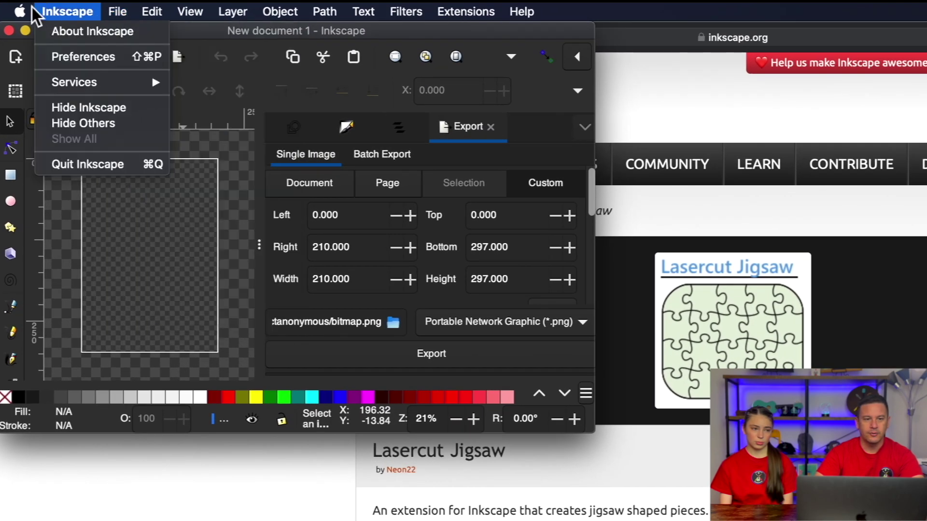
left_click(80, 63)
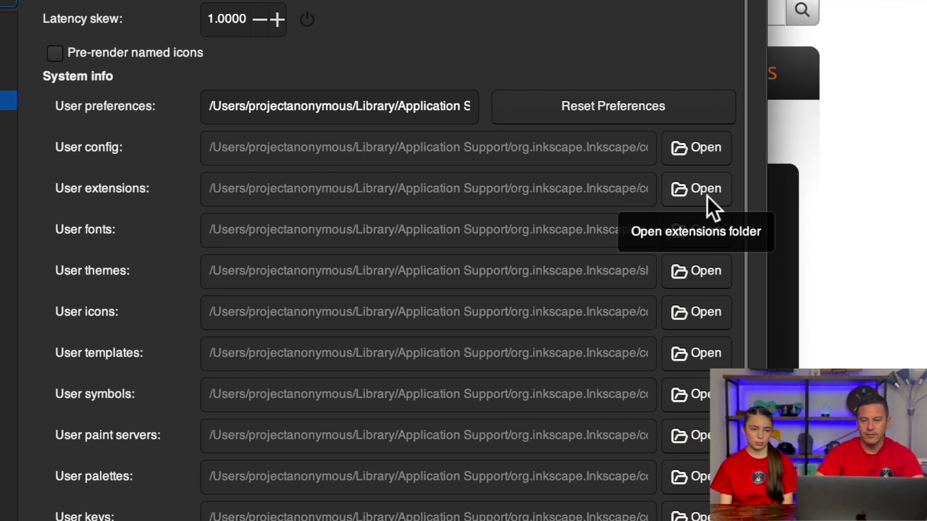
left_click(745, 196)
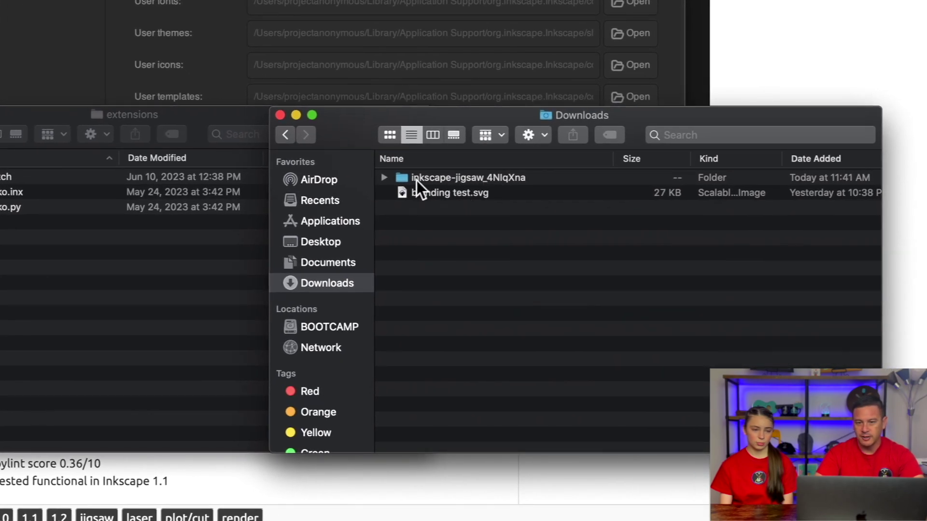
Step: Move Lasercut_jigsaw.inx and Lasercut_jigsaw.py from the downloaded inkscape-jigsaw folder into Inkscape's extensions folder
double_click(417, 180)
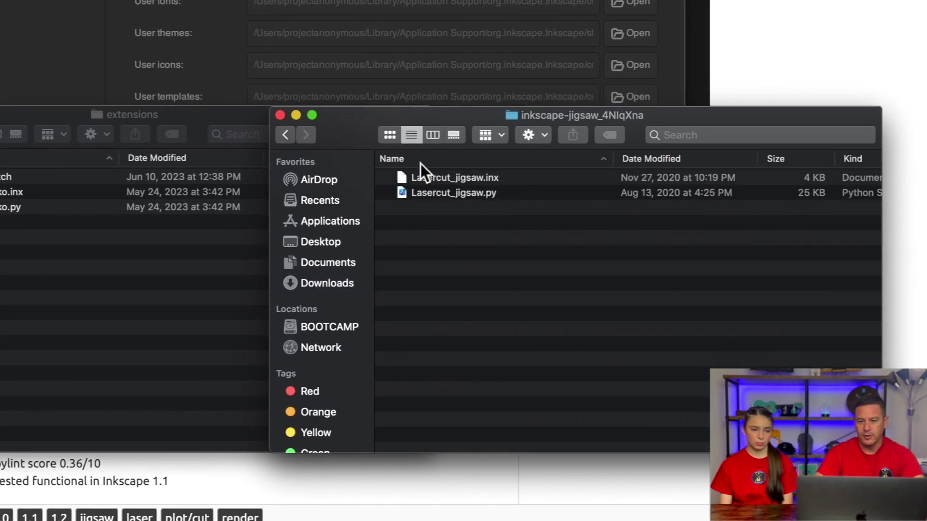
left_click(403, 179)
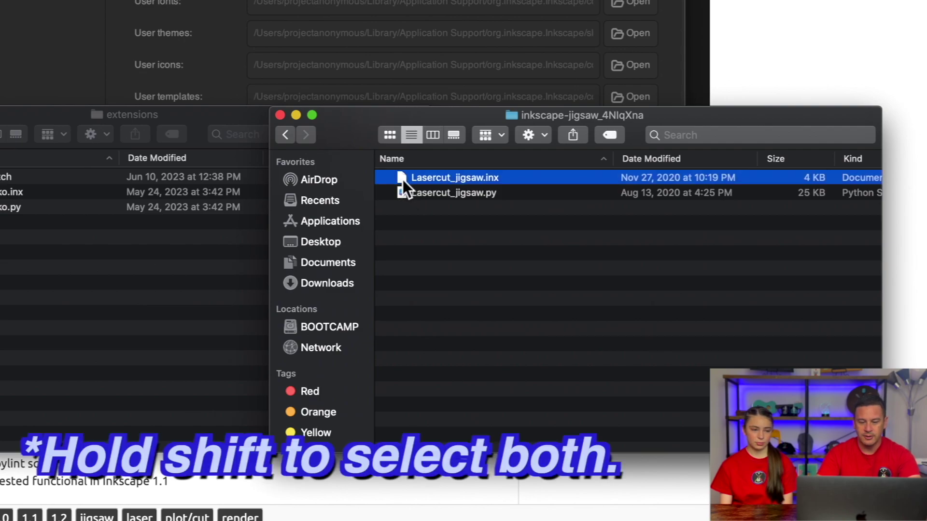
left_click(403, 185, "shift")
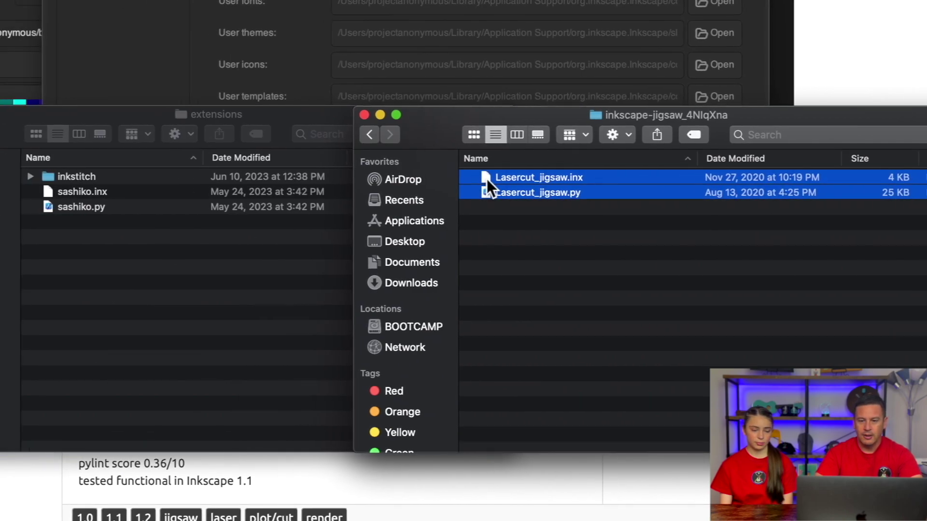
left_click_drag(486, 179, 167, 260)
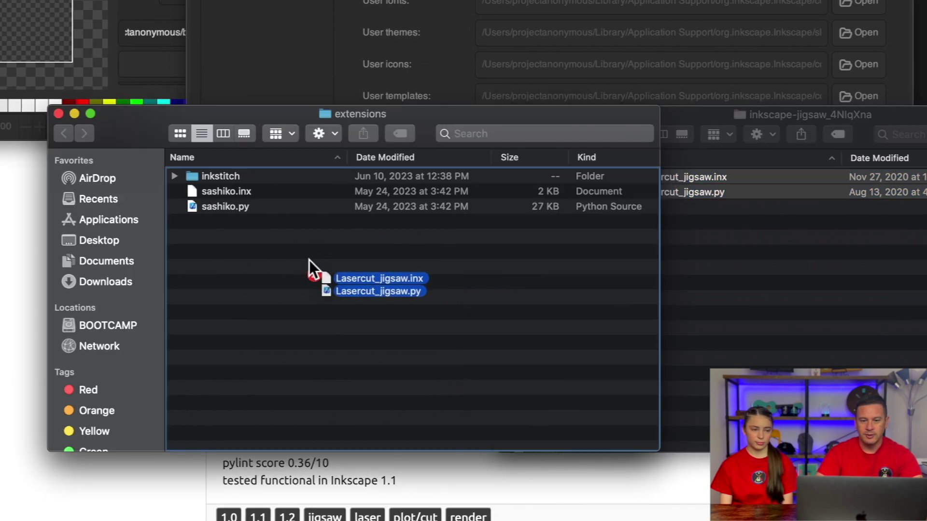
left_click_drag(309, 260, 309, 261)
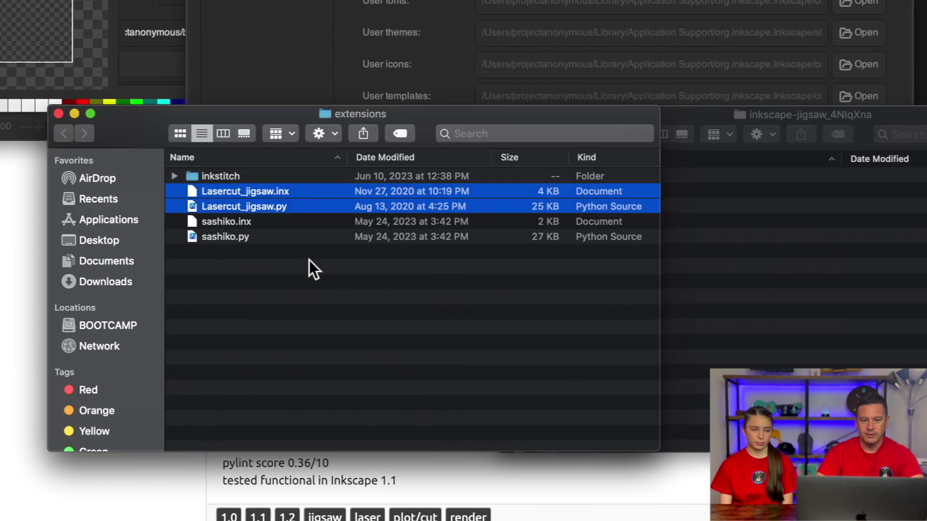
left_click(300, 265)
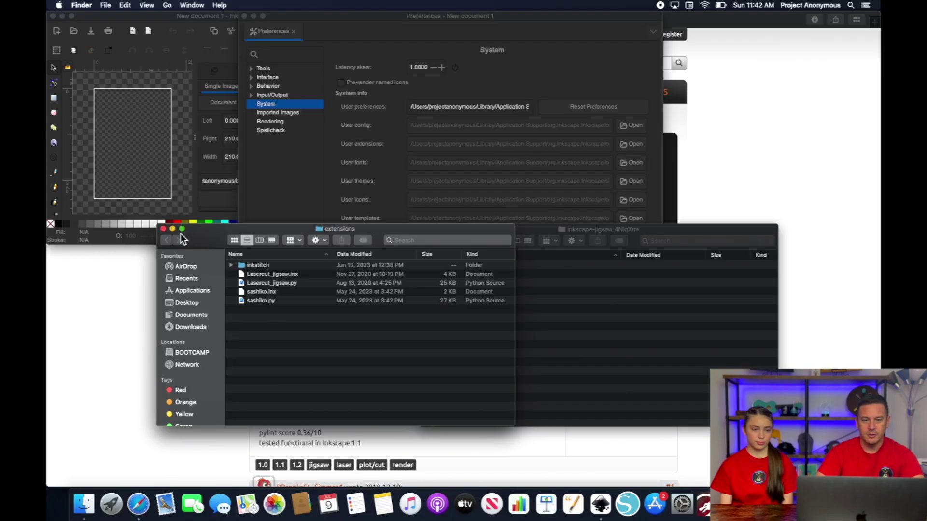
Step: Close the folder windows and Preferences, and restart Inkscape with a new document fitted to the page
left_click(164, 229)
left_click(425, 231)
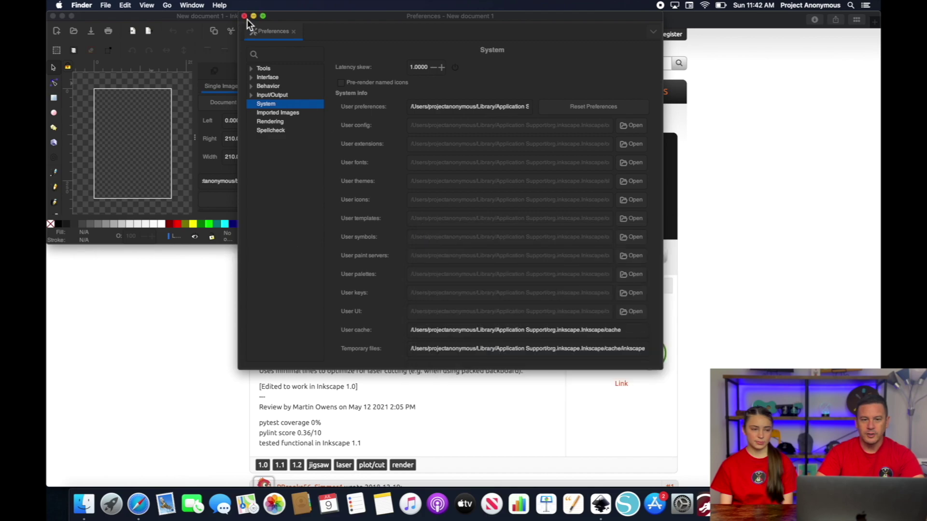
left_click(244, 17)
left_click(52, 17)
left_click(600, 504)
left_click(560, 393)
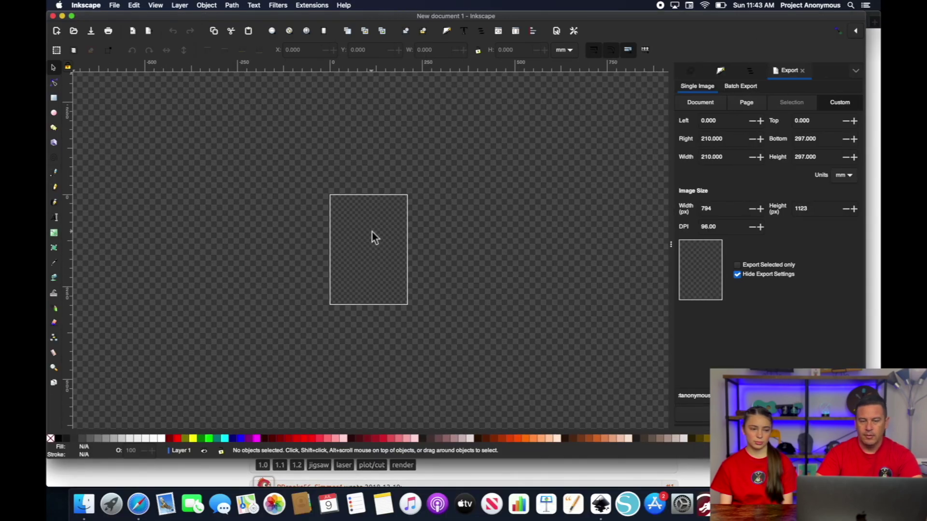
key("5")
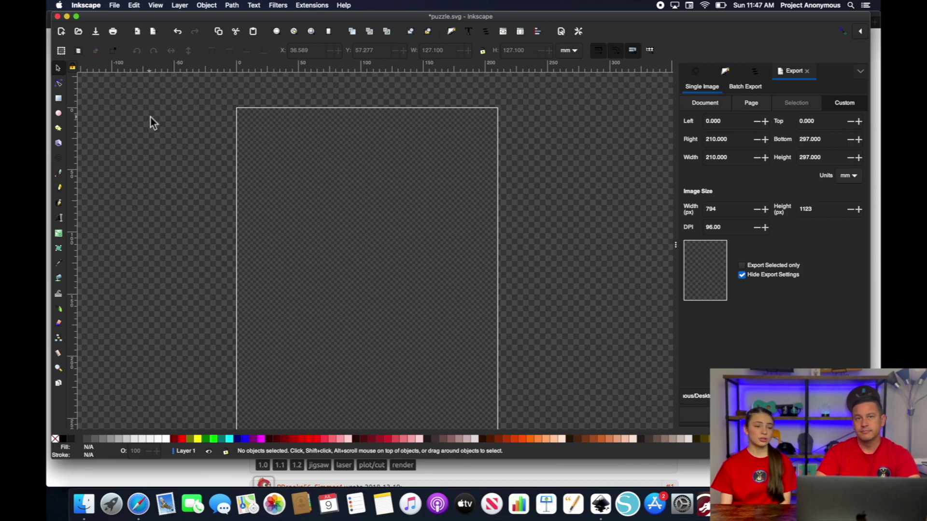
Step: Change the page background colour to white in the document properties
left_click(115, 6)
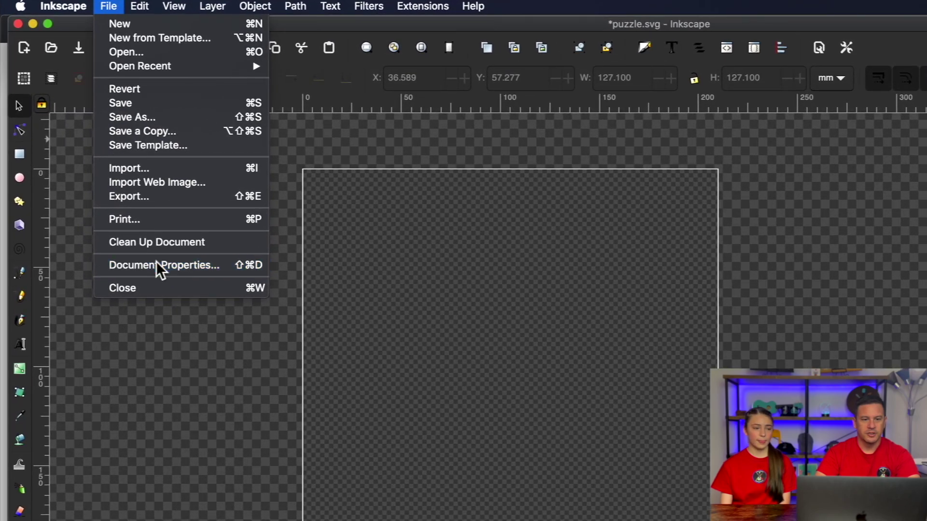
left_click(155, 238)
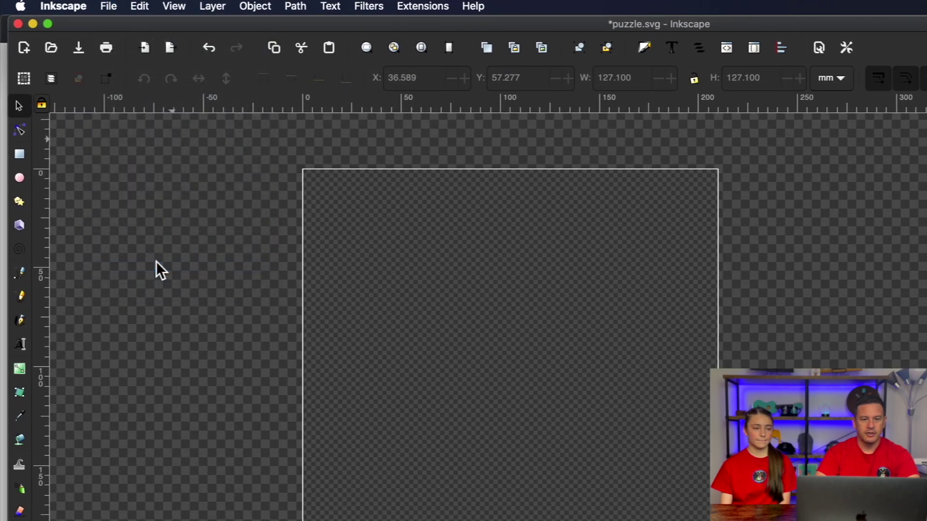
left_click(203, 250)
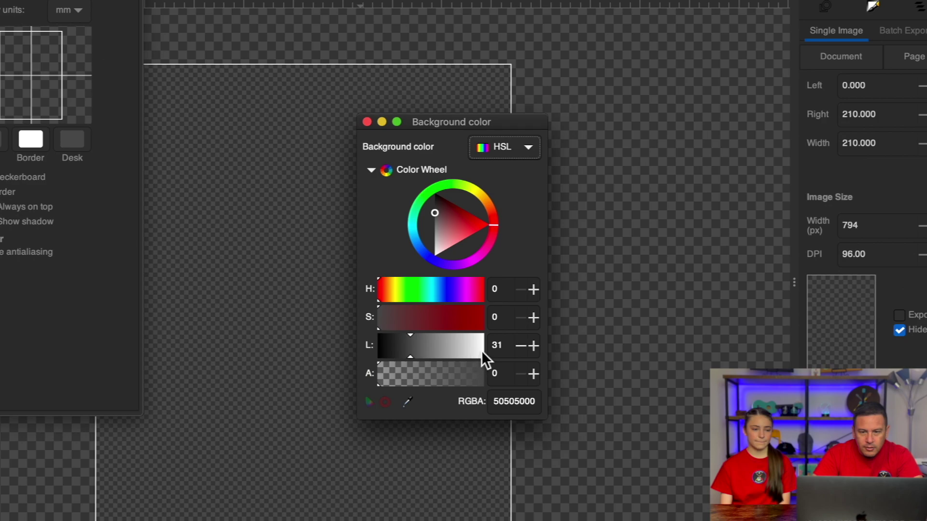
left_click(526, 374)
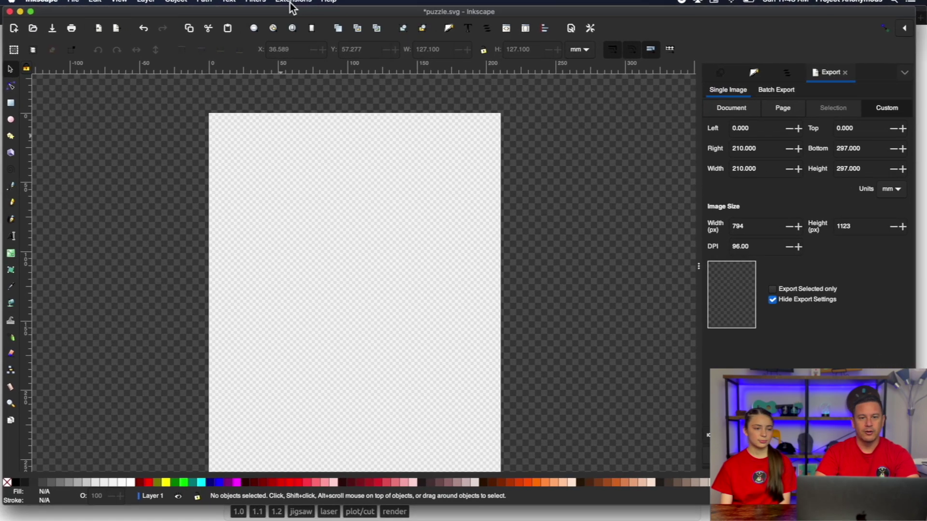
Step: Open the Lasercut Jigsaw render extension, look through its dimension and notch settings, and turn on the live preview
left_click(311, 6)
mouse_move(274, 195)
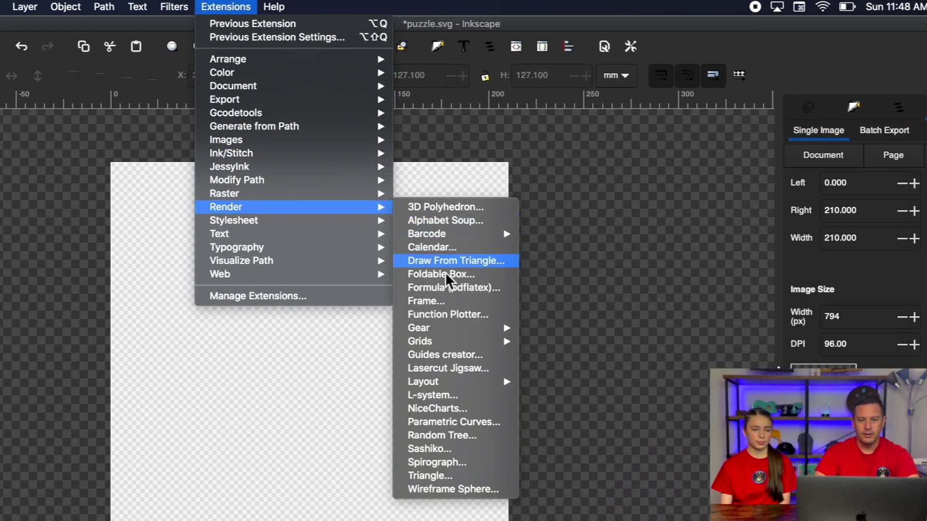
left_click(465, 371)
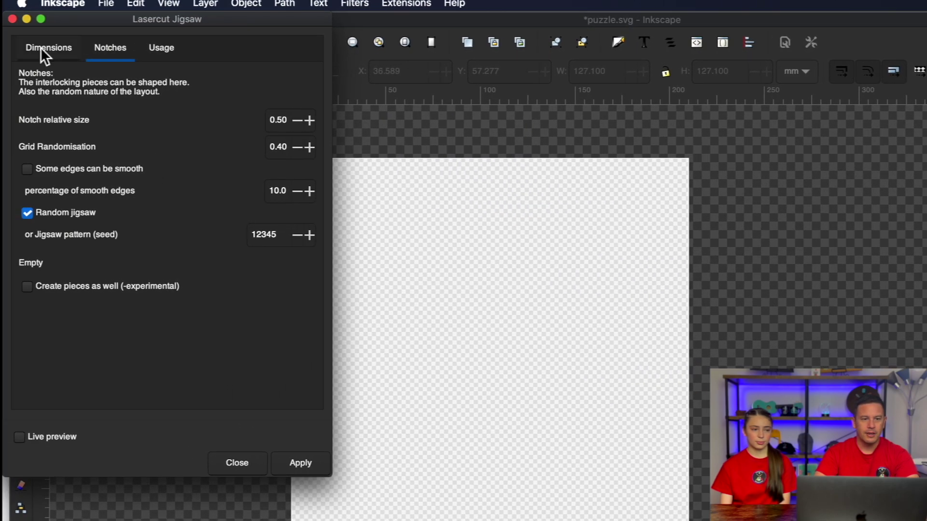
left_click(41, 47)
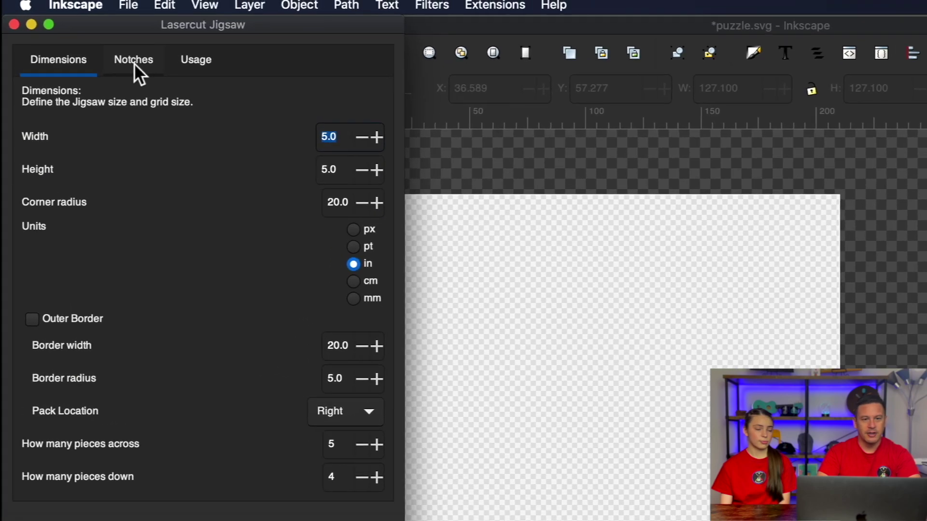
left_click(111, 50)
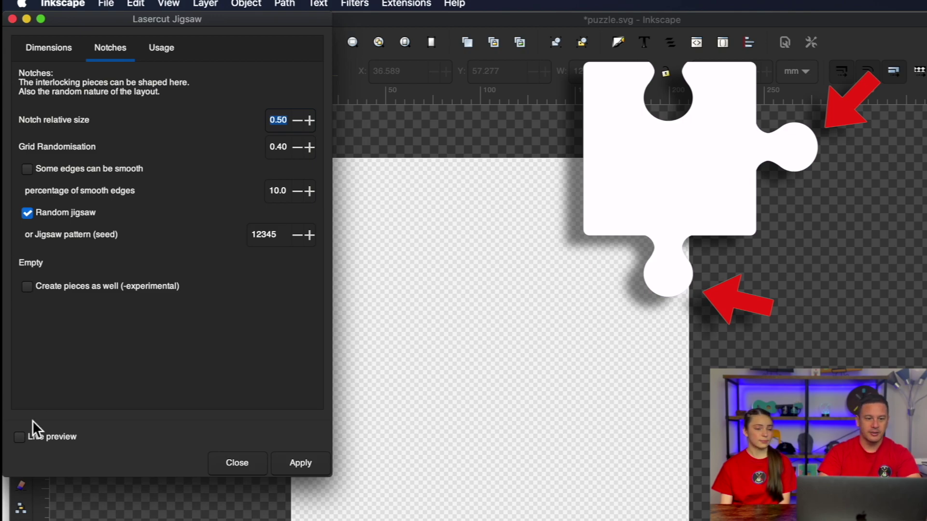
left_click(21, 440)
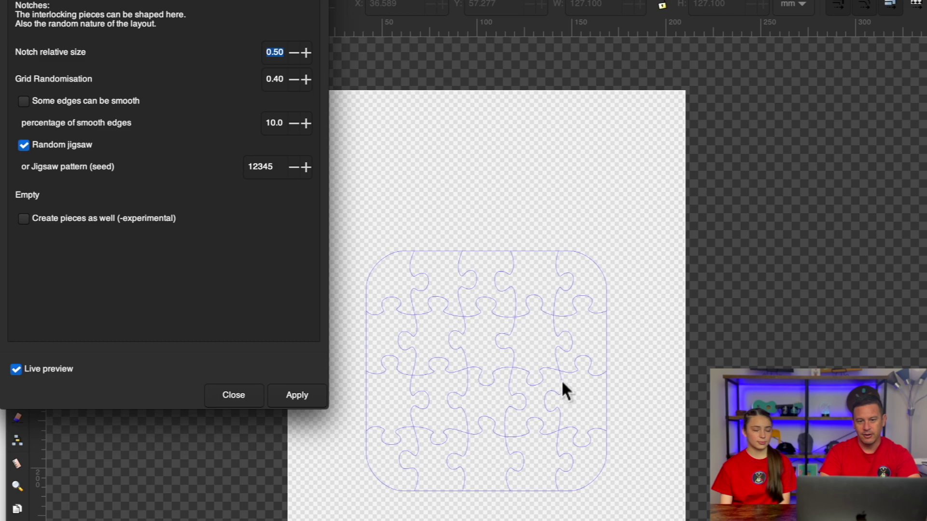
Step: Try a notch relative size of 0.20 on the jigsaw preview and return it to 0.50
left_click(294, 56)
left_click(294, 56)
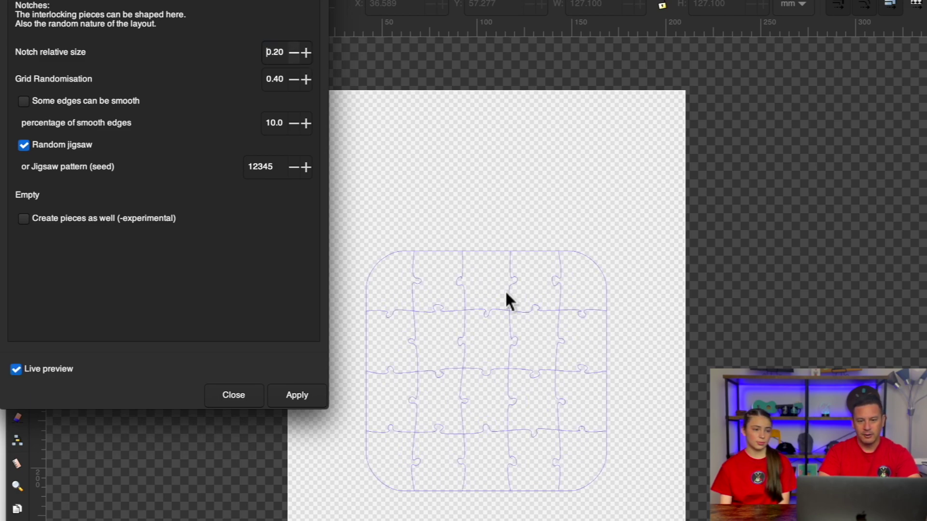
key("Up")
key("Up")
key("Up")
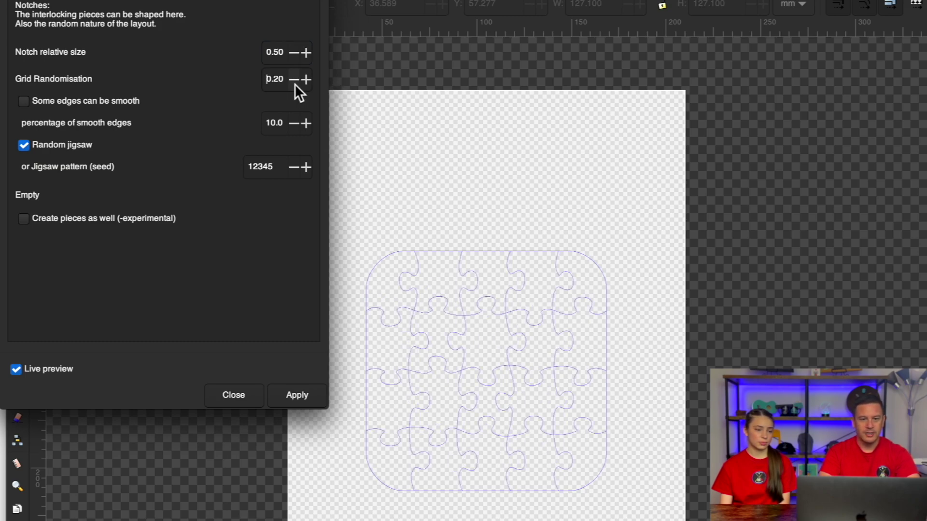
Step: Try a low grid randomisation of 0.20 for the jigsaw, and raise it to 0.90
left_click(295, 83)
left_click(295, 83)
left_click(307, 82)
left_click(308, 82)
left_click(309, 82)
left_click(309, 83)
left_click(309, 82)
left_click(308, 83)
left_click(309, 83)
left_click(309, 82)
left_click(309, 82)
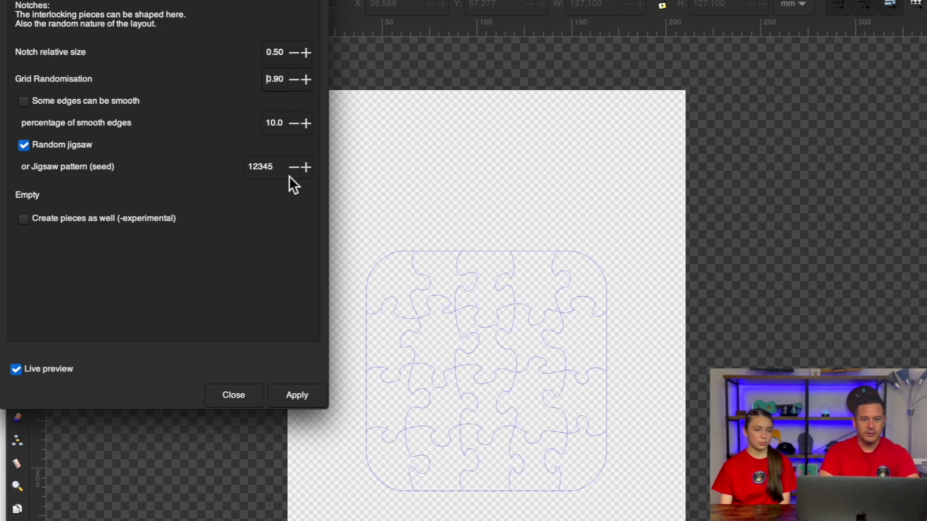
Step: Raise the jigsaw pattern seed by a few increments to vary the piece layout
left_click(306, 169)
left_click(306, 169)
left_click(306, 169)
left_click(306, 169)
left_click(306, 169)
Step: Apply the jigsaw pattern to the page with live preview off, and save the document with Save As
left_click(38, 0)
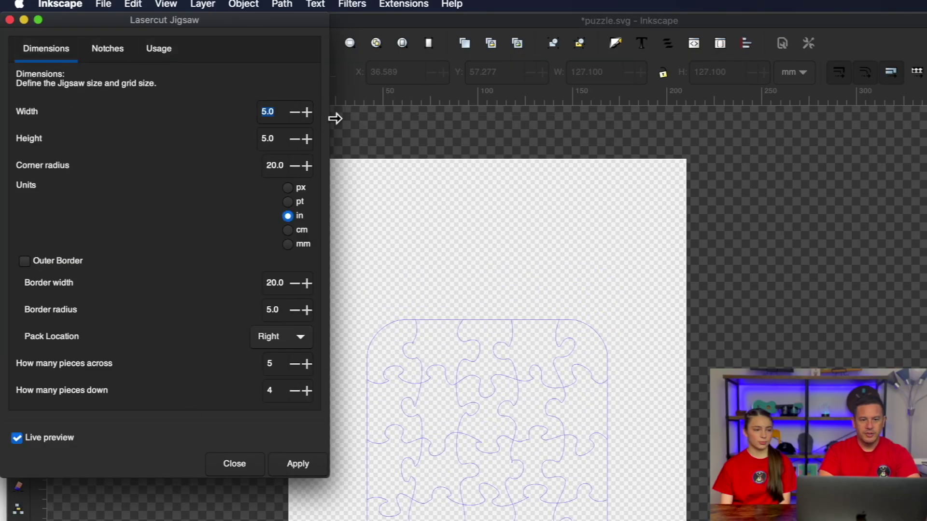
left_click(299, 465)
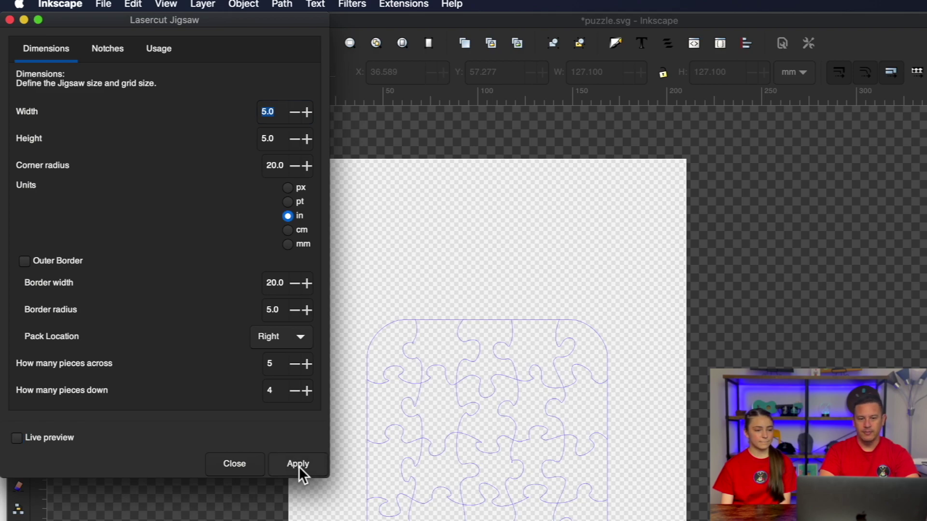
left_click(227, 462)
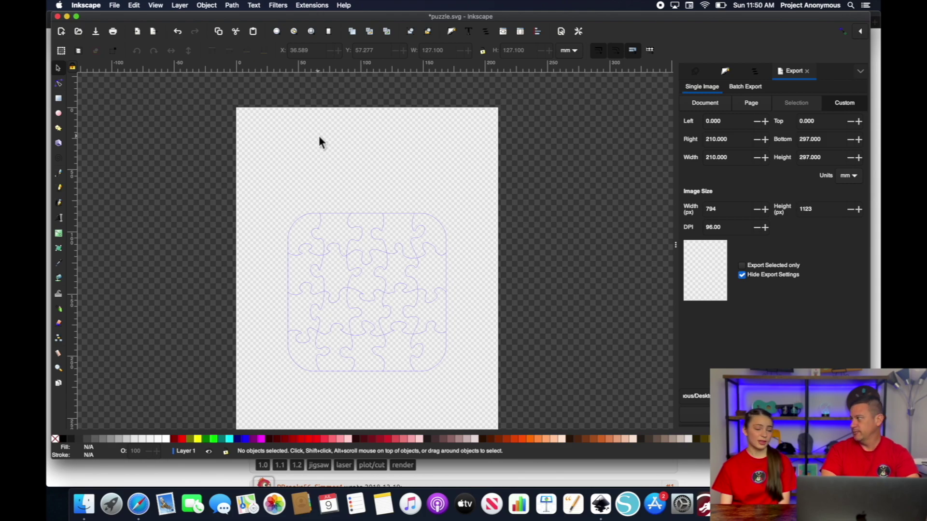
left_click(115, 4)
left_click(141, 75)
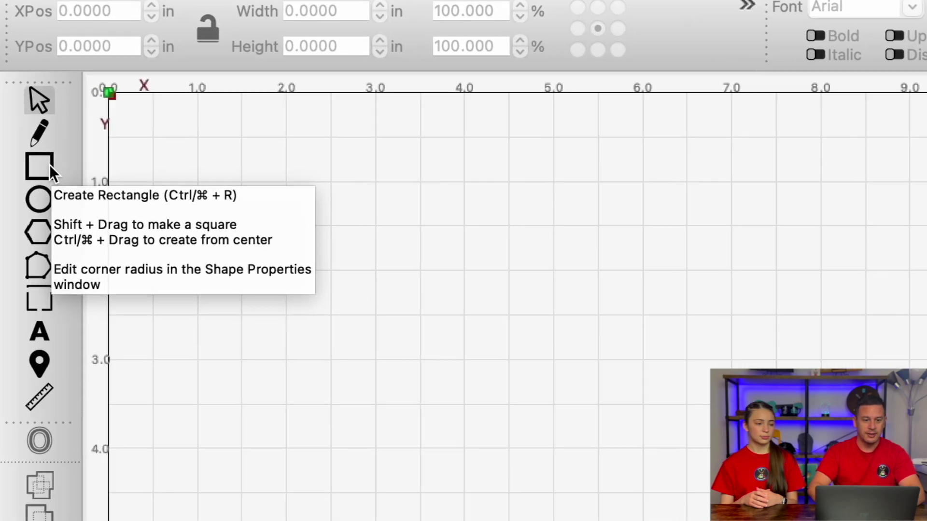
Step: Draw a rectangle in the middle of the workspace and set its width and height to 5.2 in
left_click(26, 134)
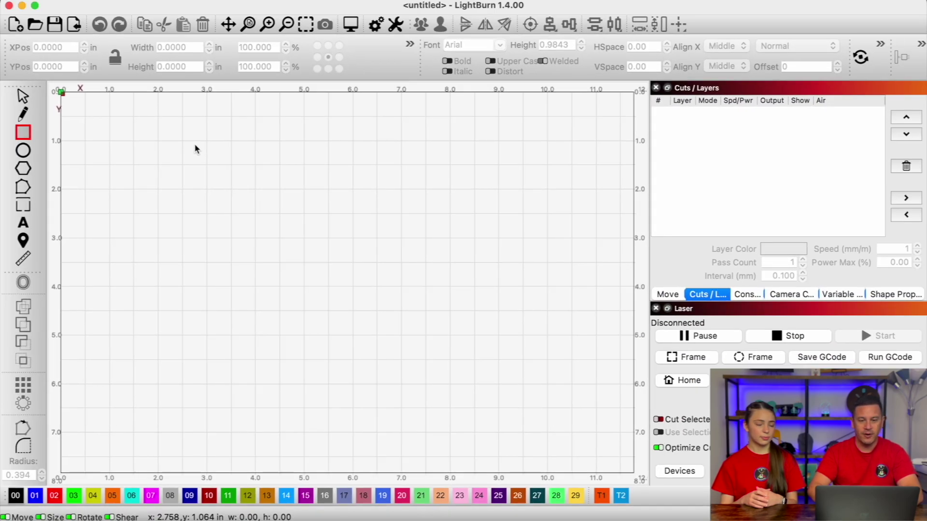
left_click_drag(195, 144, 494, 389)
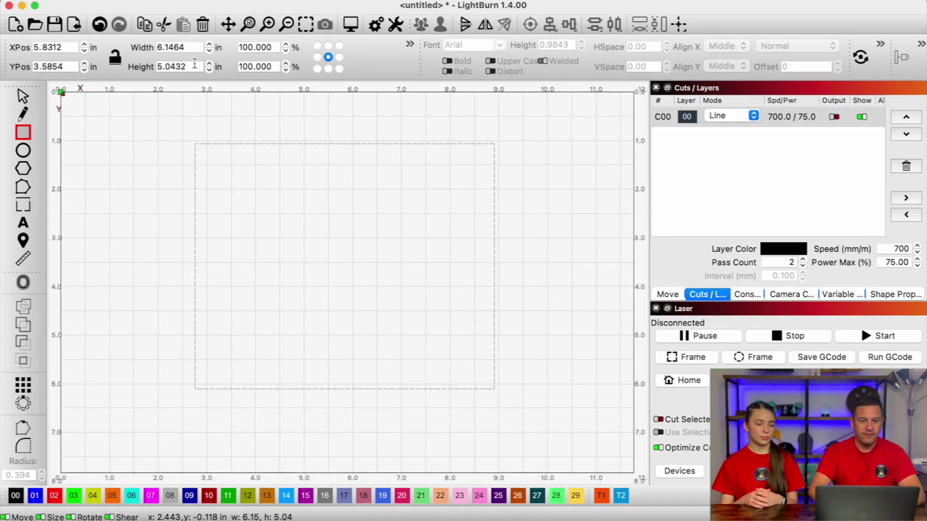
left_click_drag(187, 46, 151, 47)
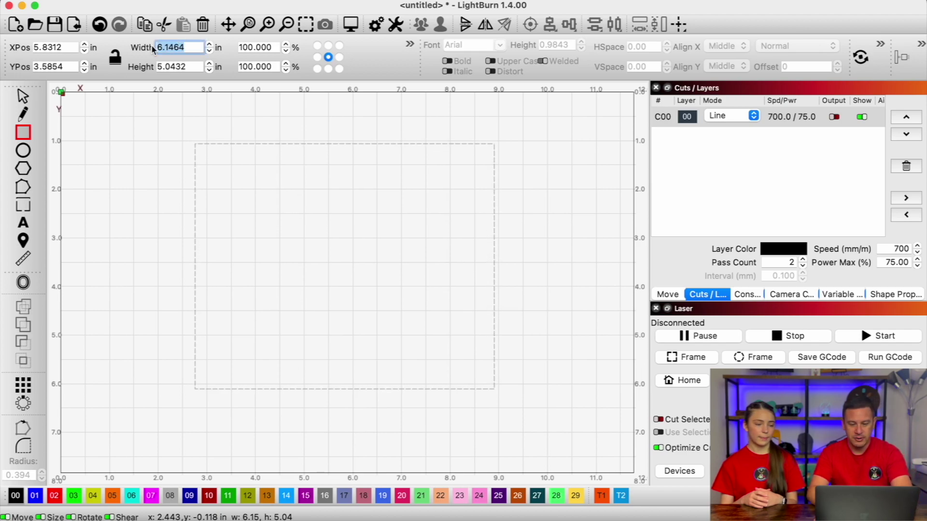
type("5.3")
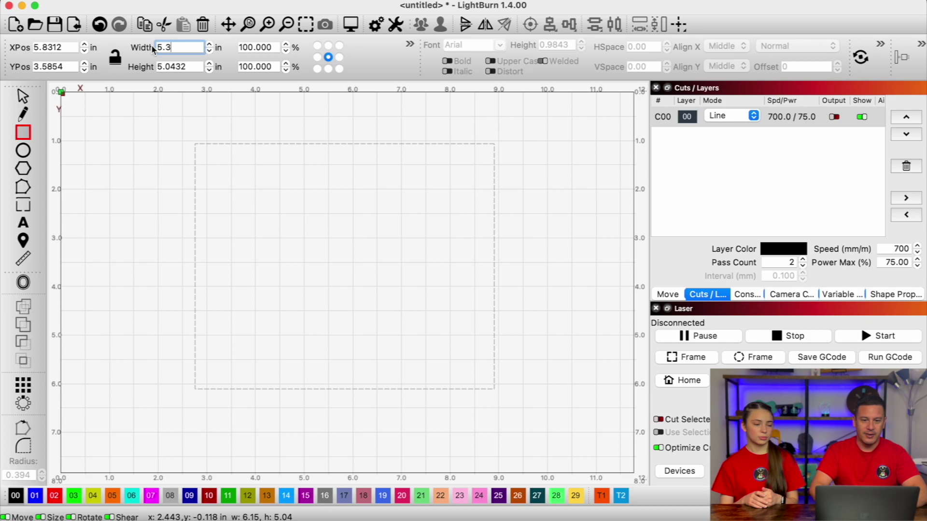
key("BackSpace")
type("2")
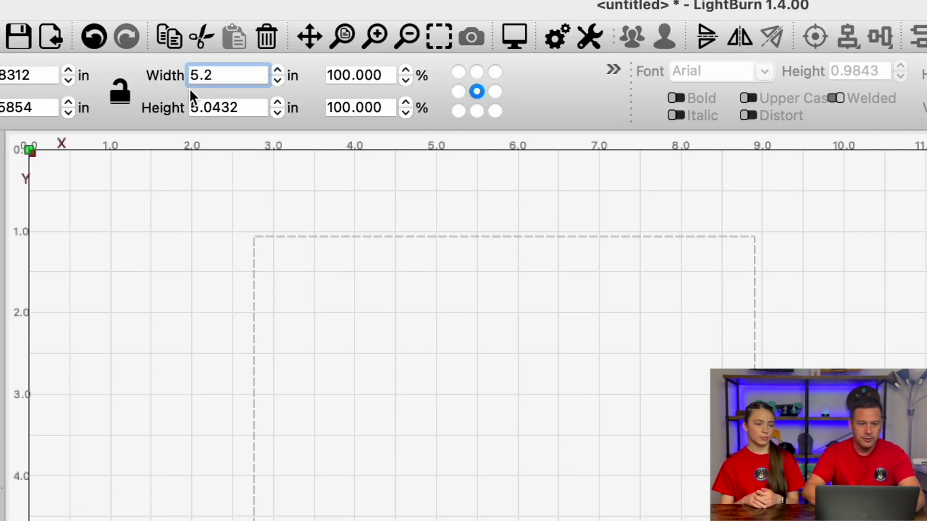
key("Tab")
type("5.2000")
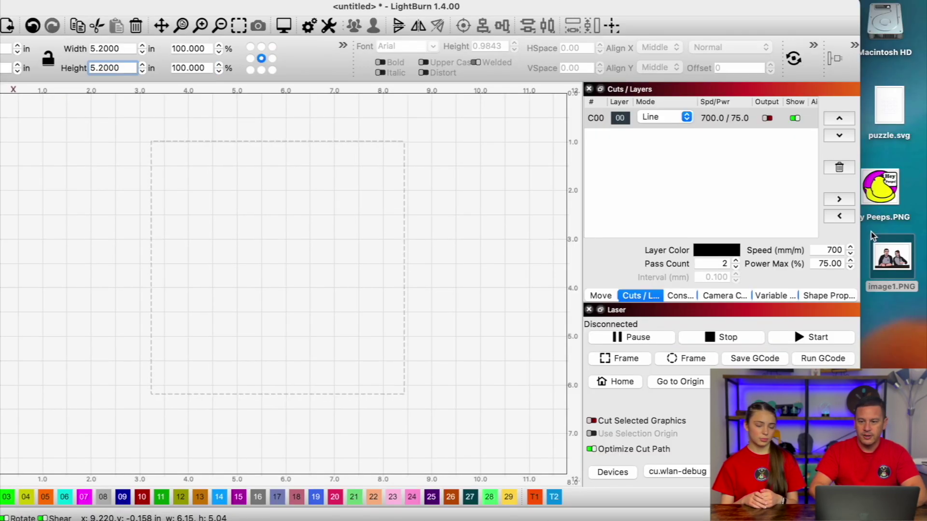
Step: Bring the Hey Peeps image from the desktop into the workspace, enlarge it over the square, and tilt it clockwise
left_click_drag(875, 205, 285, 190)
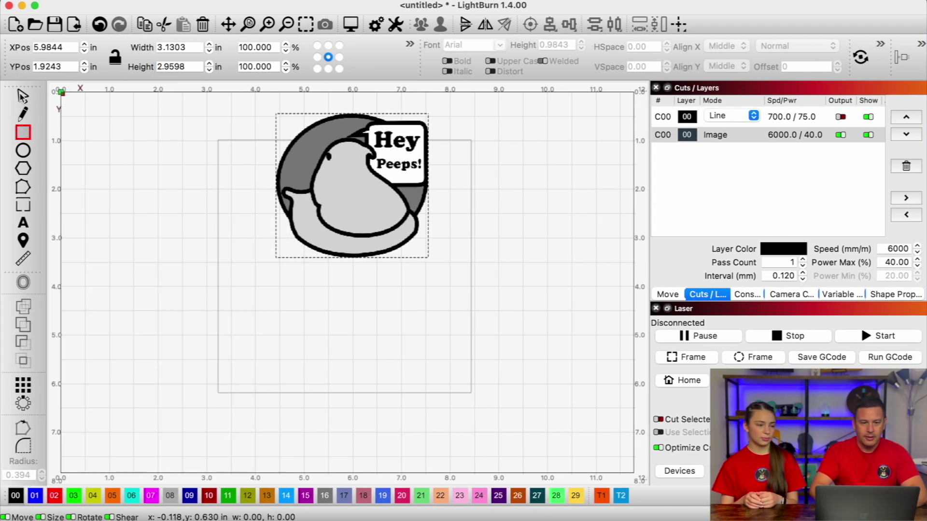
left_click_drag(435, 265, 527, 319)
left_click_drag(412, 208, 340, 209)
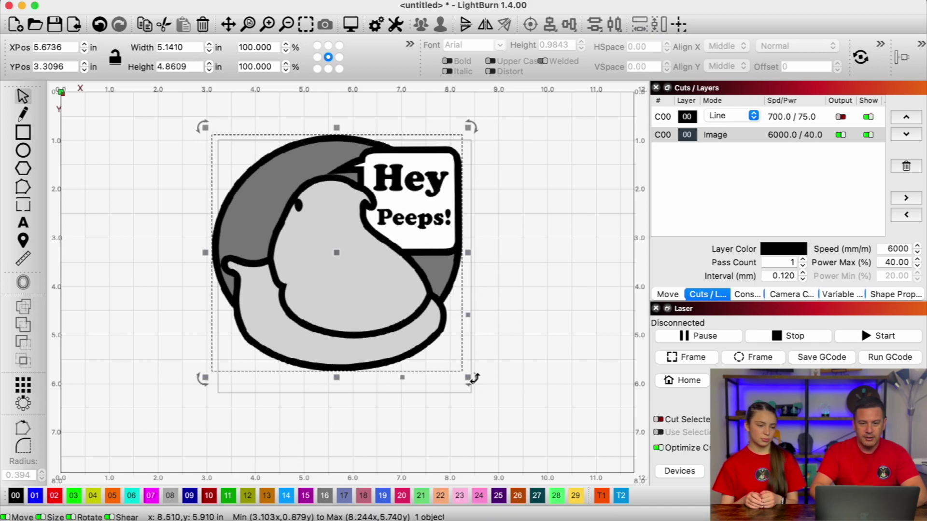
left_click_drag(461, 105, 483, 145)
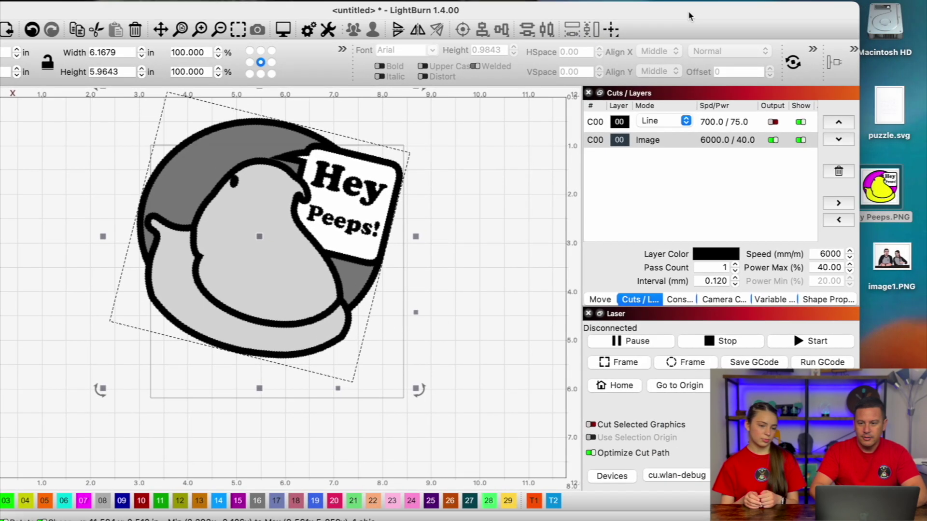
Step: Bring in image1.PNG from the desktop, enlarge it to about 8.01 by 5.58 in, and place it over the square's lower part
left_click_drag(904, 258, 355, 311)
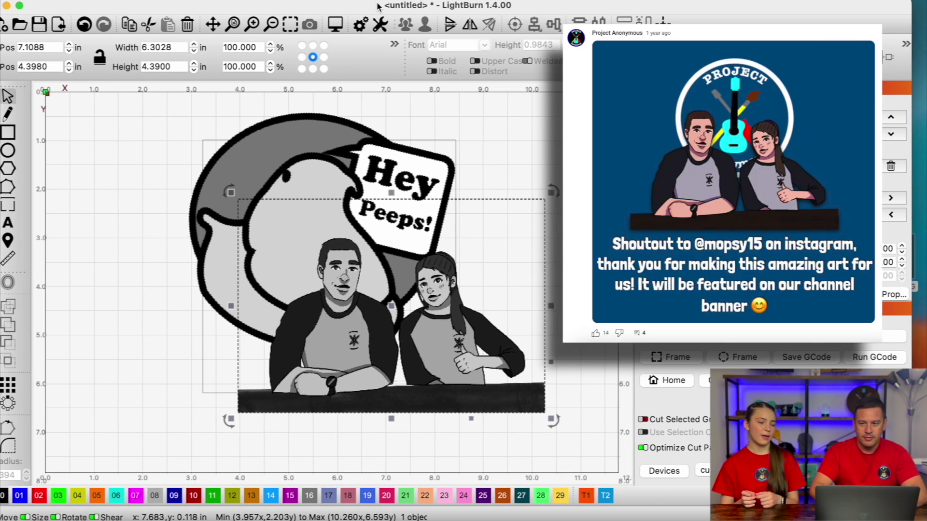
left_click_drag(333, 342, 273, 348)
left_click_drag(338, 340, 354, 303)
left_click(480, 134)
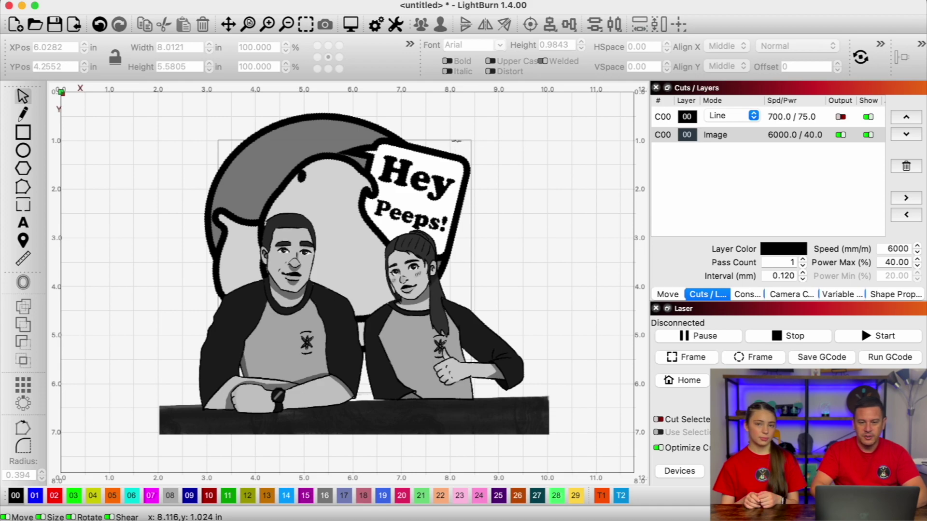
Step: Select the Hey Peeps image together with the square and apply the square as a mask to the image
left_click(455, 141)
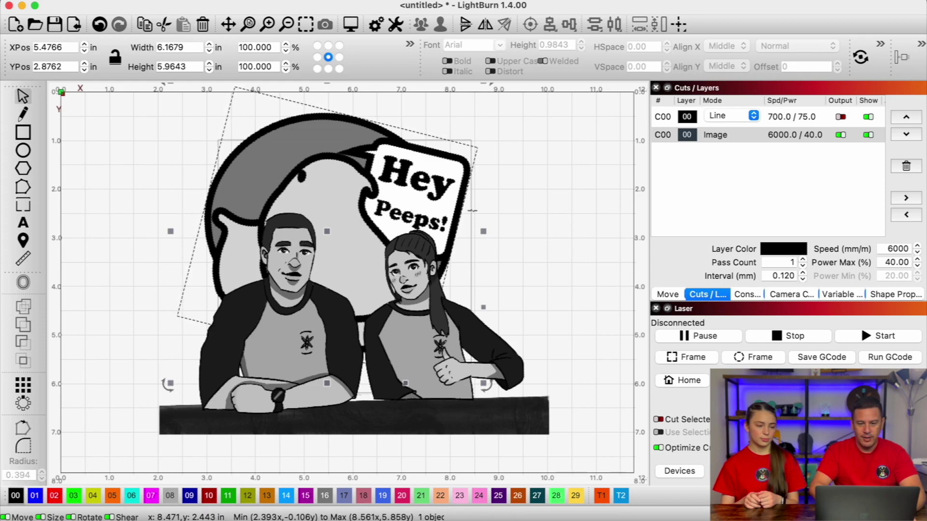
left_click(472, 141)
left_click(356, 125, "shift")
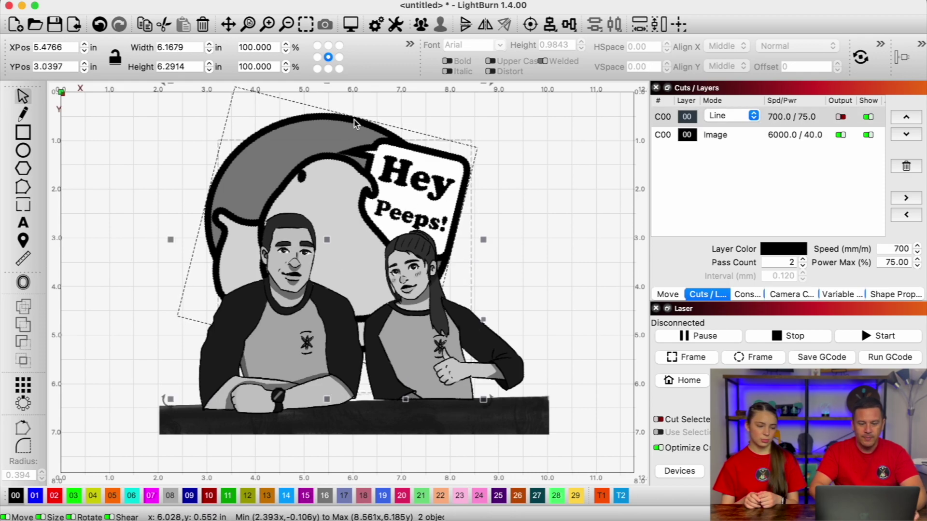
right_click(355, 123)
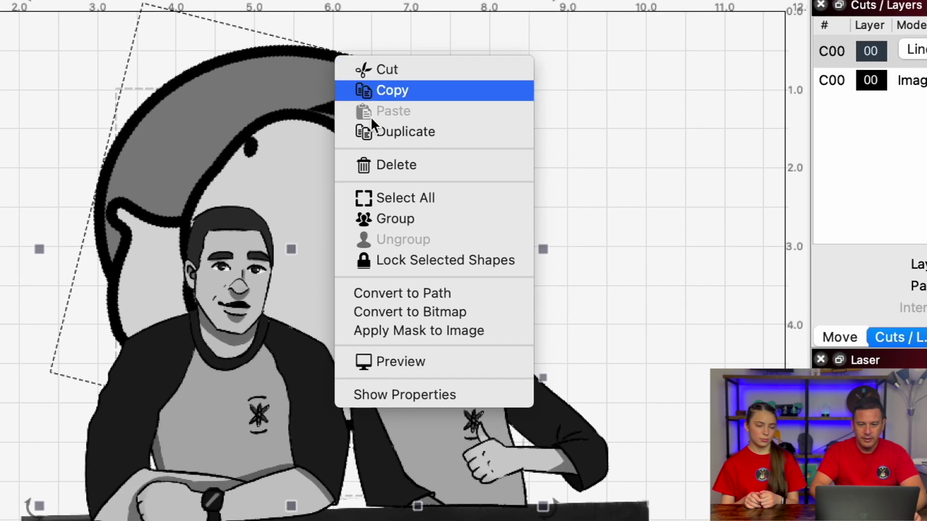
left_click(413, 332)
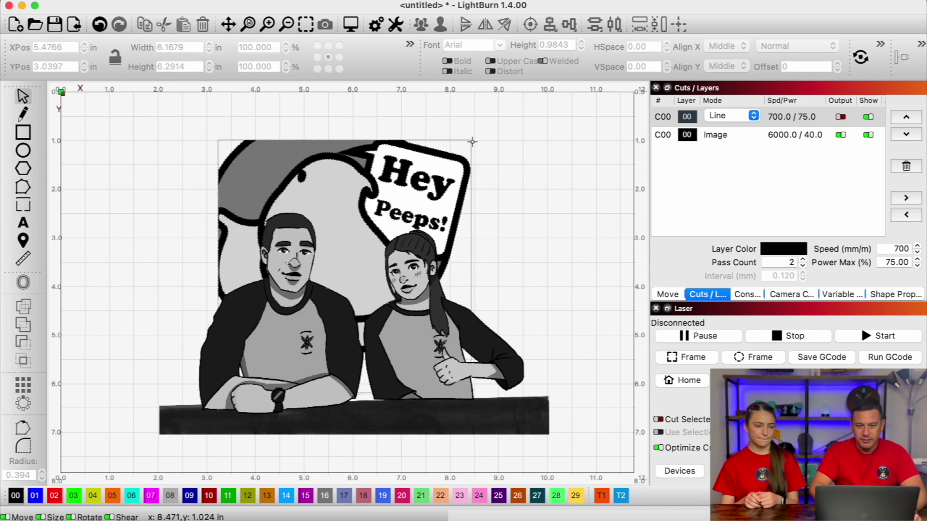
Step: Apply the square as a mask to the image of the two people
left_click(503, 372)
right_click(467, 350)
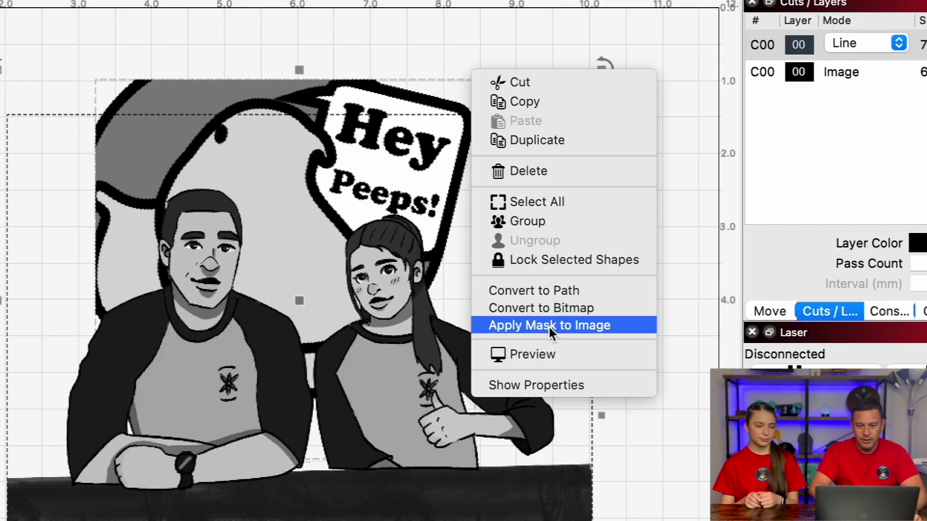
left_click(518, 300)
Step: Import puzzle.svg from the desktop and centre it on the masked artwork at X 5.8312, Y 3.5854 in
left_click_drag(768, 7, 728, 7)
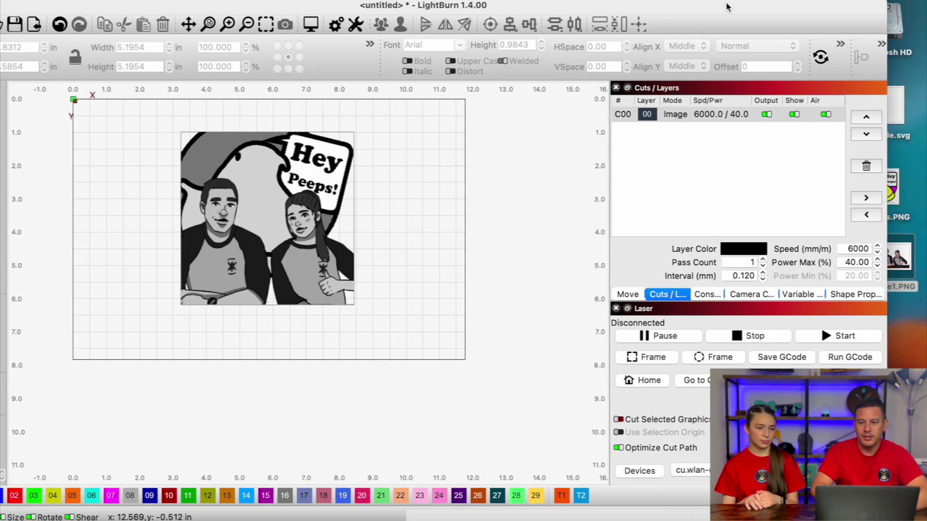
left_click_drag(901, 123, 444, 201)
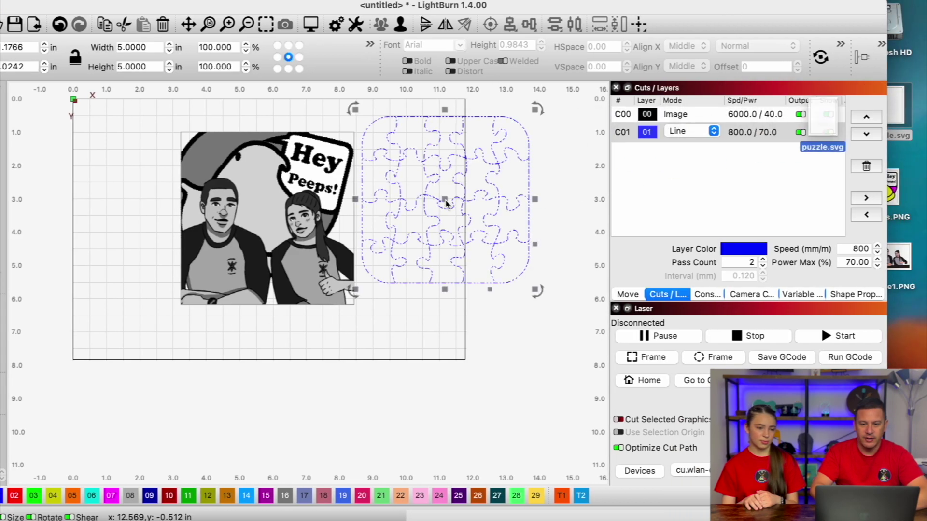
left_click_drag(337, 9, 383, 10)
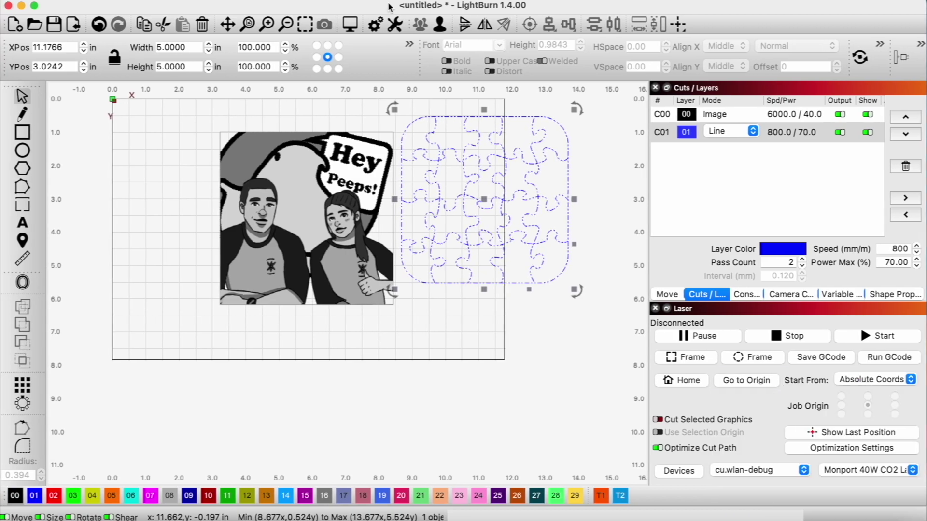
left_click_drag(491, 204, 308, 226)
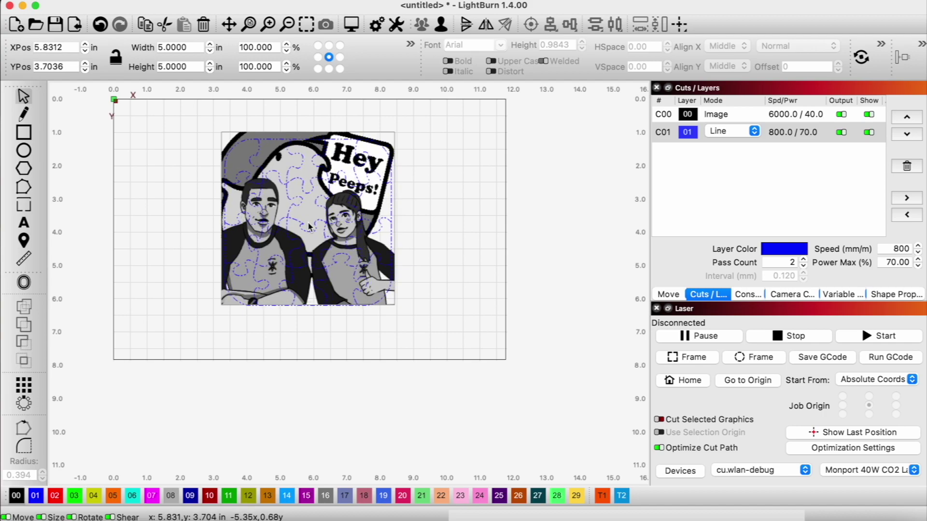
key("Up")
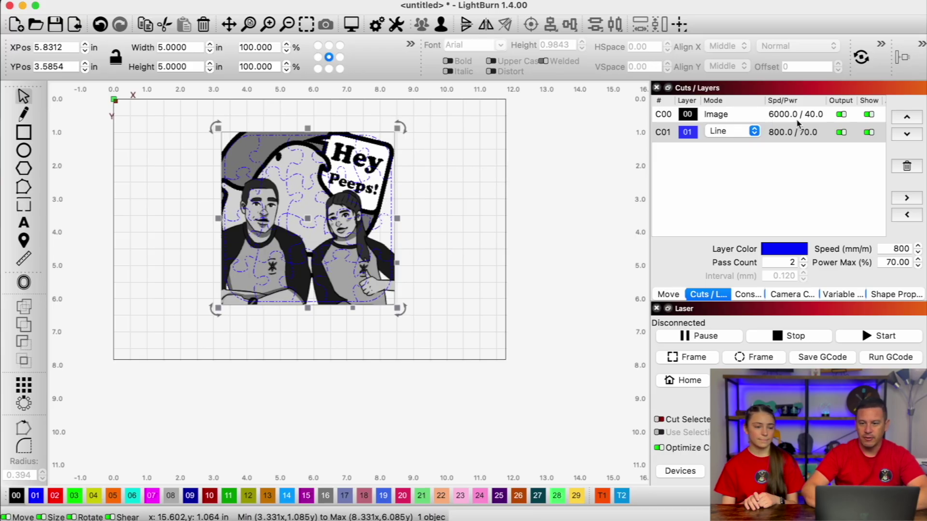
Step: Set the image layer's maximum power to 55% and select the blue puzzle line layer
left_click(815, 118)
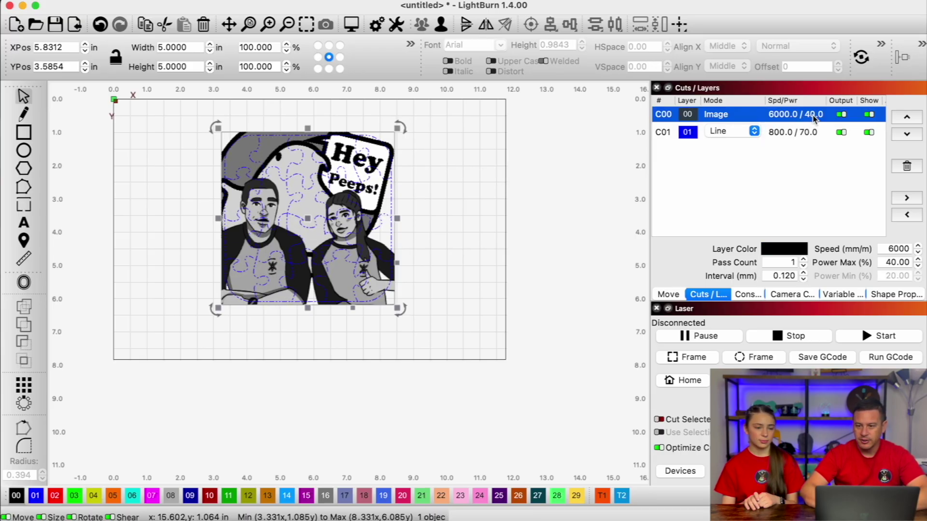
scroll(919, 263, "up", 6)
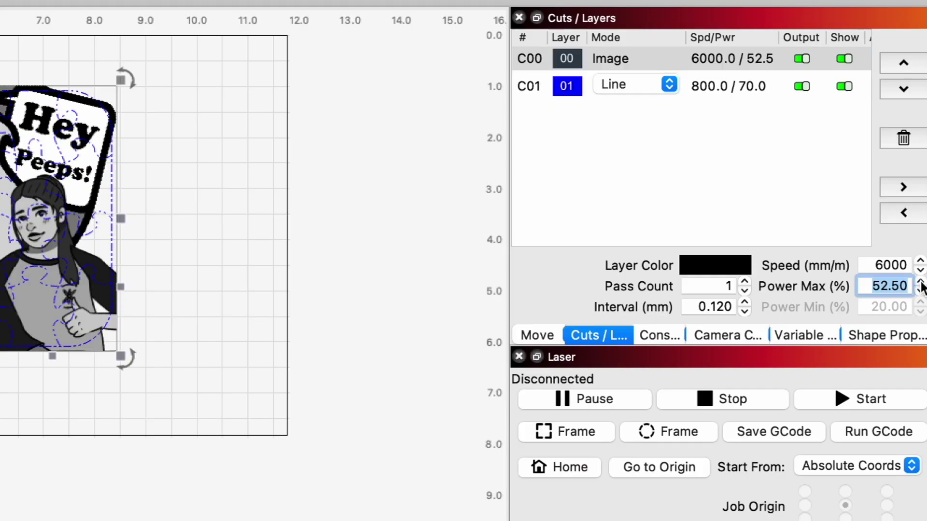
left_click(791, 132)
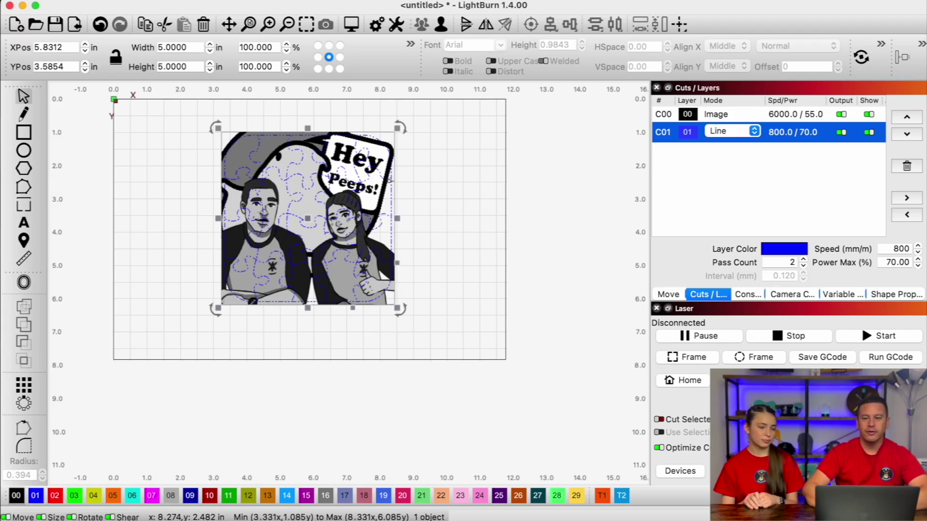